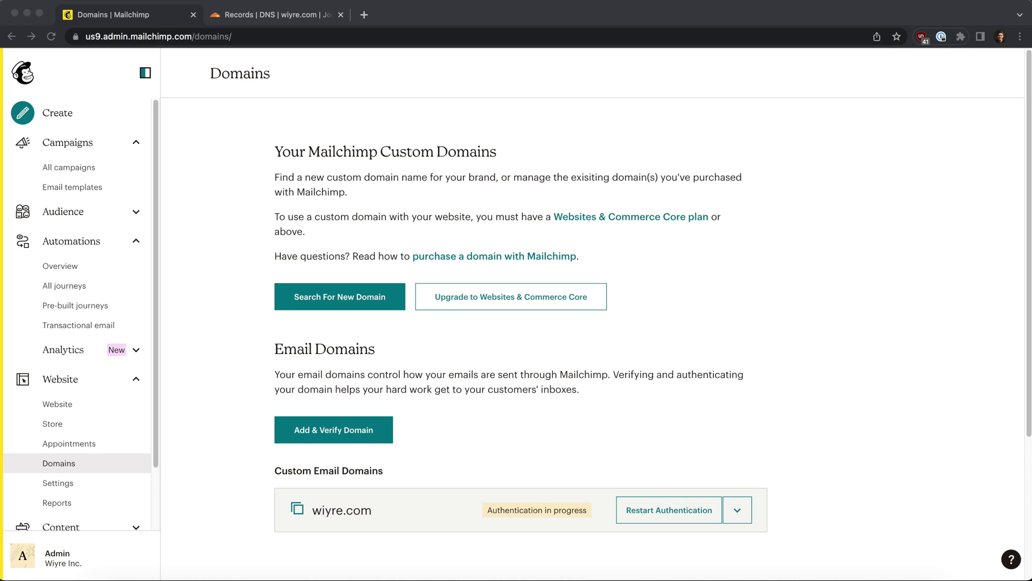
Step: Restart domain authentication for wiyre.com and confirm the restart
{"action": "left_click", "coordinate": [512, 419]}
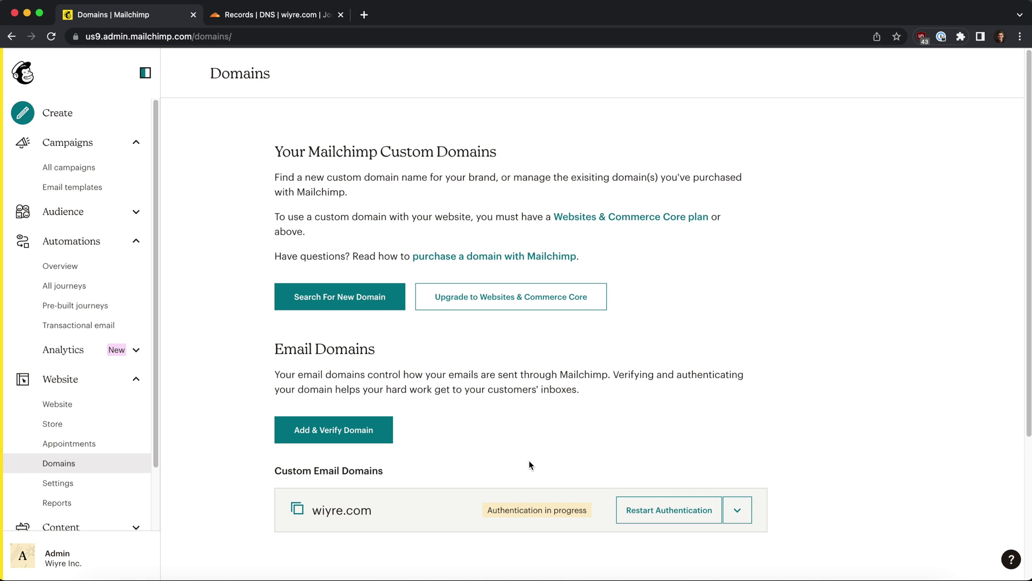
{"action": "scroll", "coordinate": [528, 459], "scroll_direction": "down", "scroll_amount": 1}
{"action": "scroll", "coordinate": [422, 458], "scroll_direction": "down", "scroll_amount": 1}
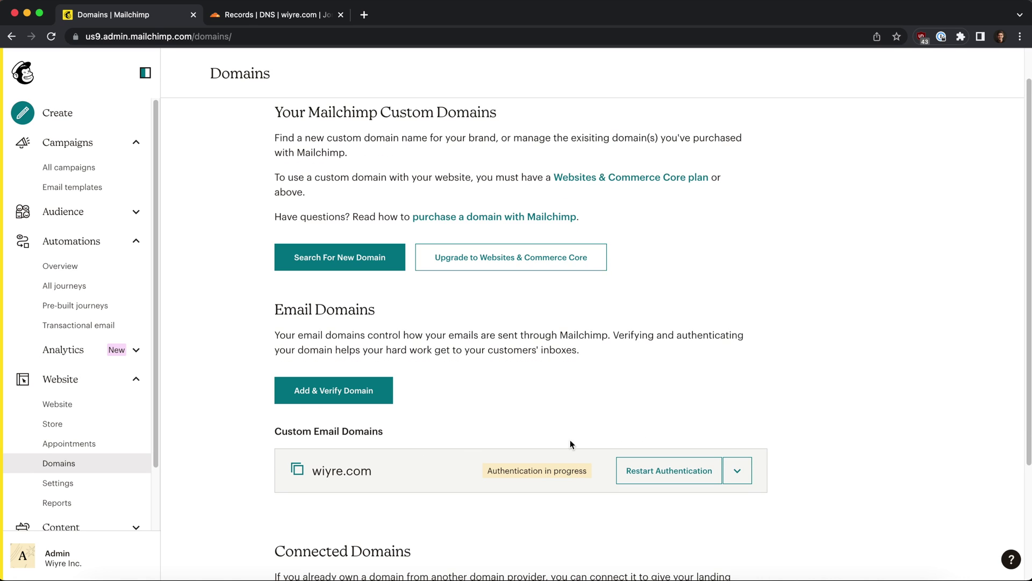
{"action": "left_click", "coordinate": [698, 470]}
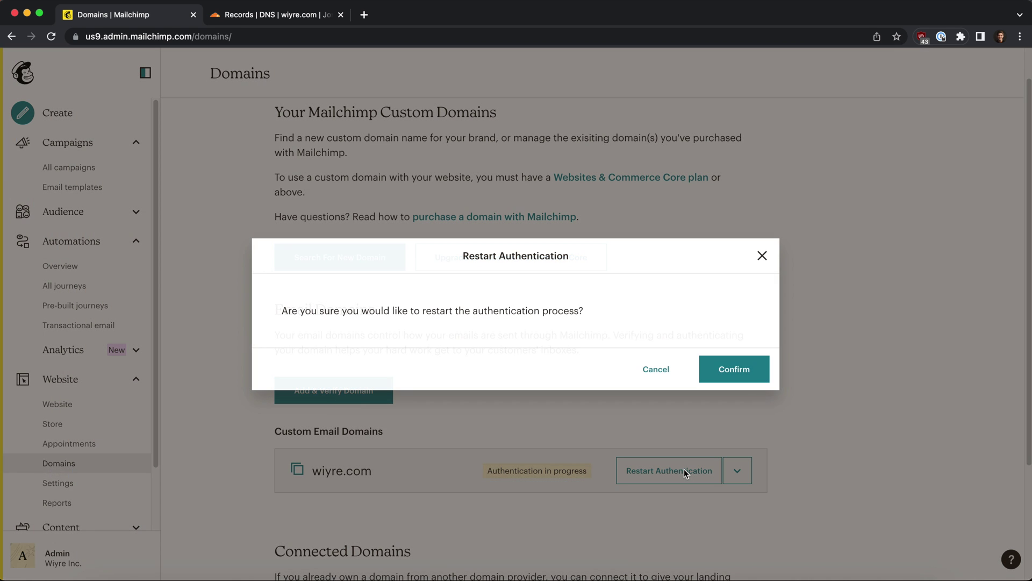
{"action": "left_click", "coordinate": [749, 367]}
Step: Choose Other as the email domain provider and continue to the provider-website step
{"action": "scroll", "coordinate": [538, 430], "scroll_direction": "down", "scroll_amount": 3}
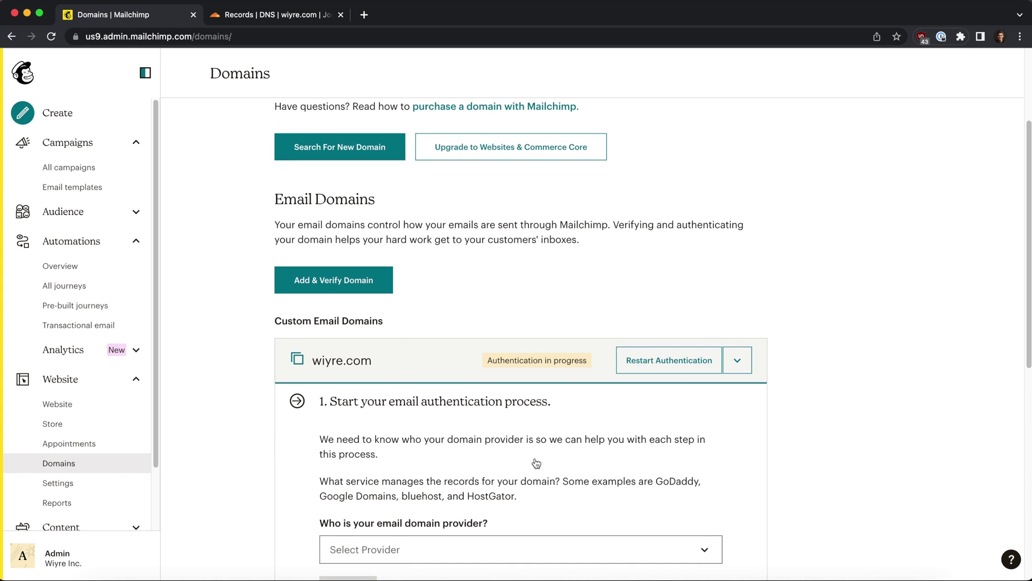
{"action": "scroll", "coordinate": [536, 462], "scroll_direction": "down", "scroll_amount": 3}
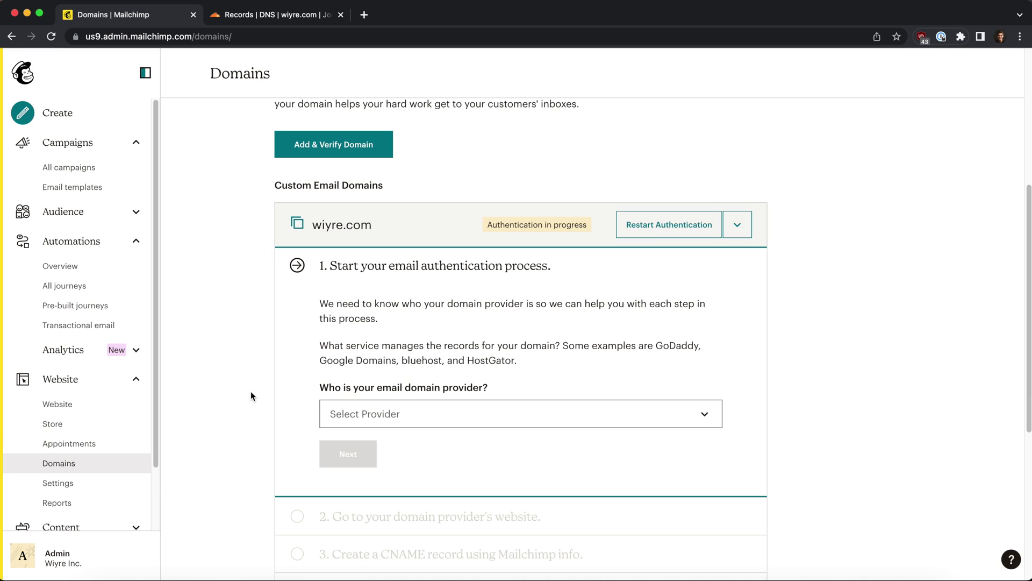
{"action": "left_click", "coordinate": [697, 416]}
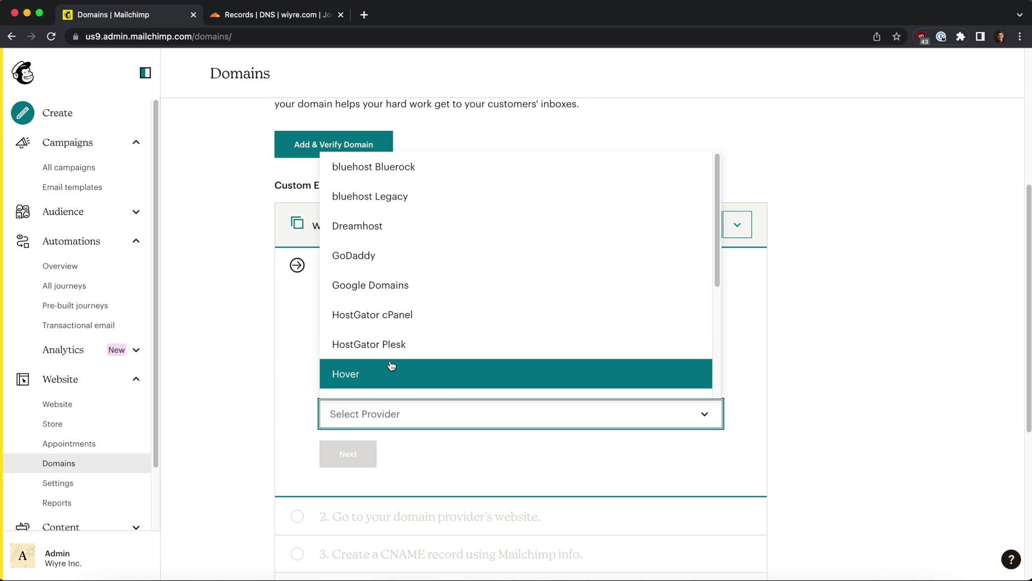
{"action": "scroll", "coordinate": [457, 327], "scroll_direction": "down", "scroll_amount": 5}
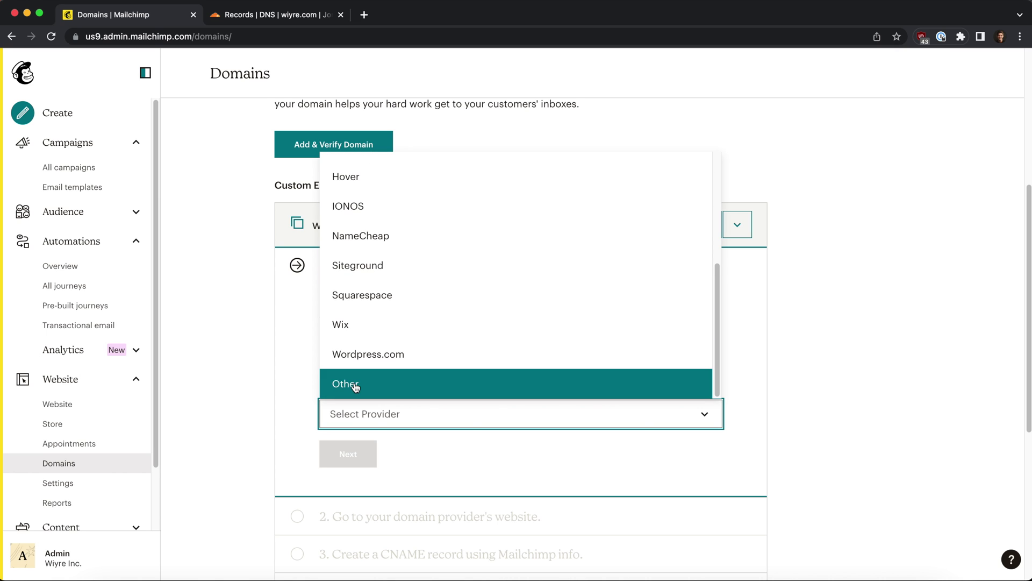
{"action": "left_click", "coordinate": [388, 387]}
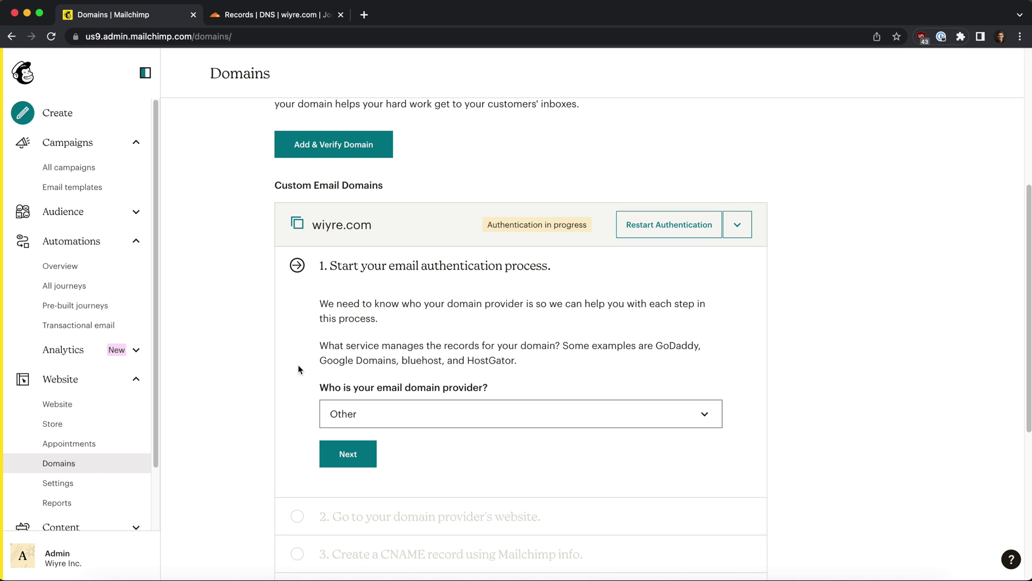
{"action": "left_click", "coordinate": [350, 454]}
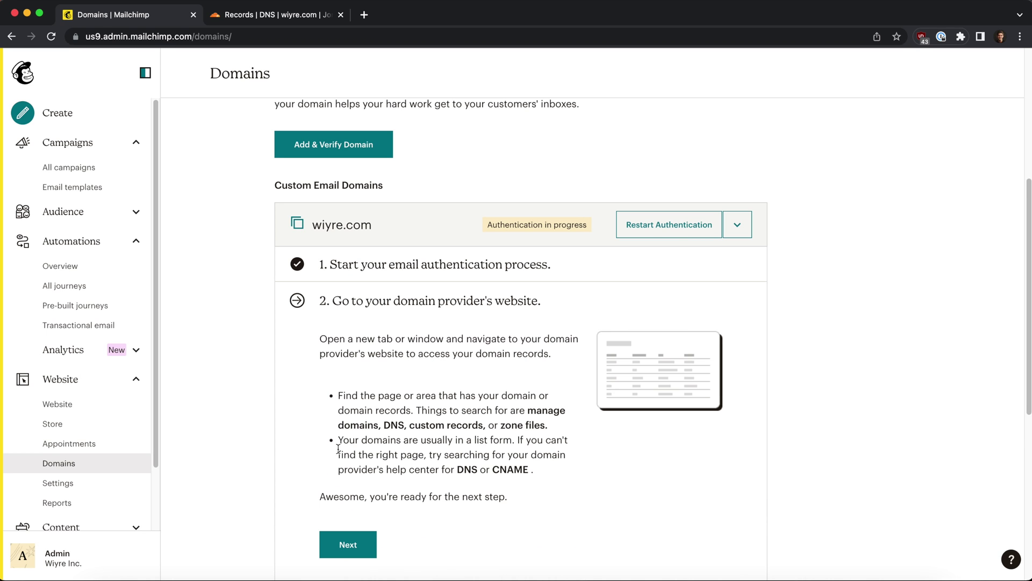
Step: Switch over to Cloudflare's DNS Records page for wiyre.com
{"action": "scroll", "coordinate": [304, 390], "scroll_direction": "down", "scroll_amount": 1}
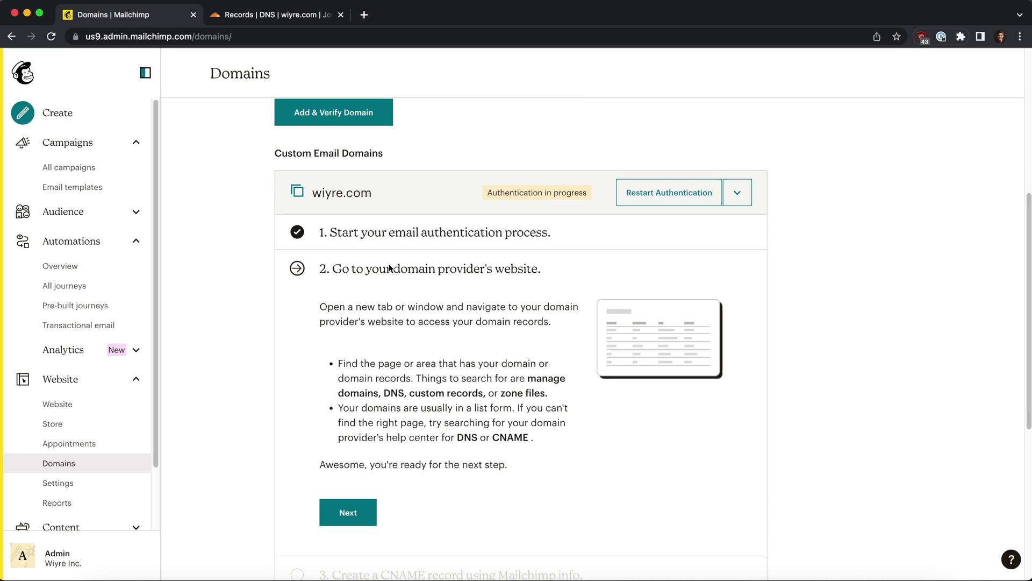
{"action": "left_click_drag", "start_coordinate": [392, 269], "coordinate": [542, 269]}
{"action": "left_click", "coordinate": [263, 16]}
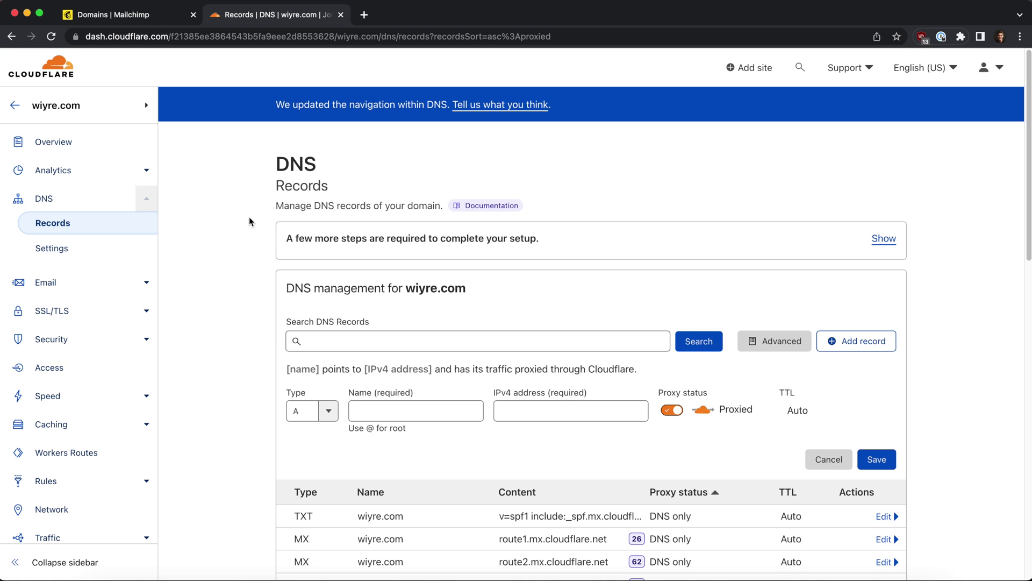
Step: Return to Mailchimp's step 2 instructions for visiting the domain provider's website
{"action": "left_click", "coordinate": [159, 16]}
Step: Advance to Mailchimp's step 3 listing the two CNAME records, then return to Cloudflare's record form
{"action": "scroll", "coordinate": [367, 359], "scroll_direction": "down", "scroll_amount": 1}
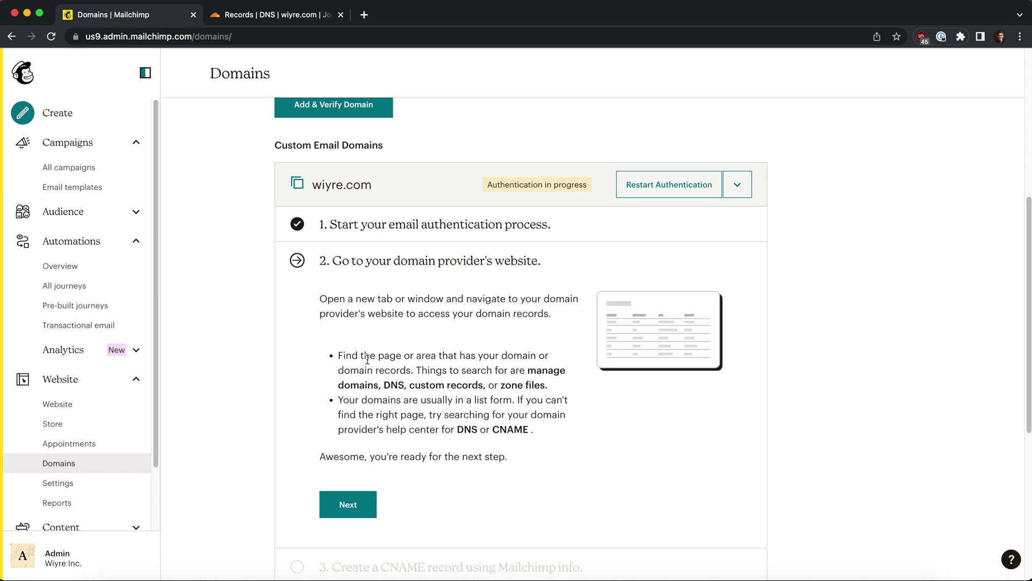
{"action": "left_click", "coordinate": [348, 508]}
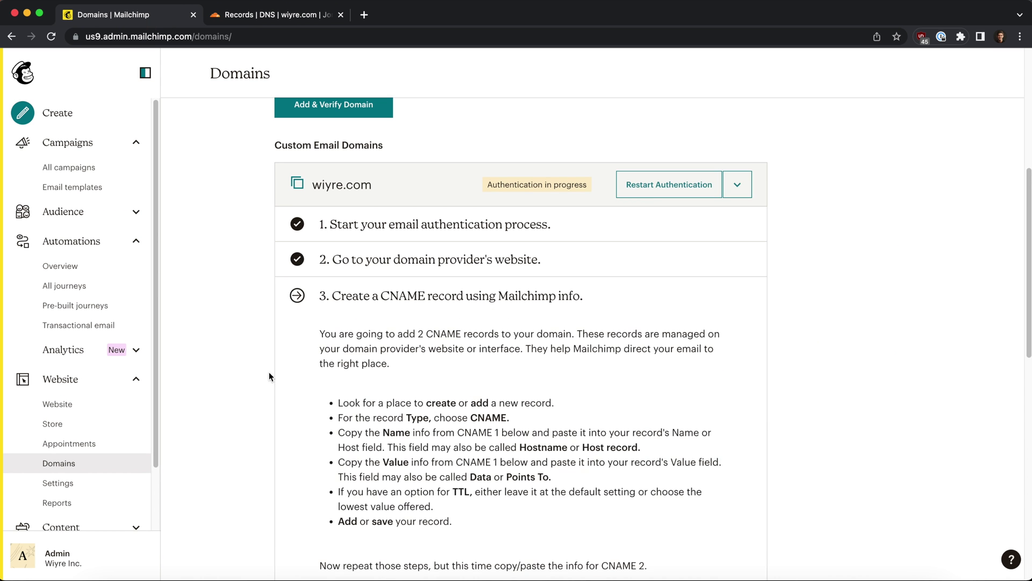
{"action": "scroll", "coordinate": [269, 376], "scroll_direction": "down", "scroll_amount": 5}
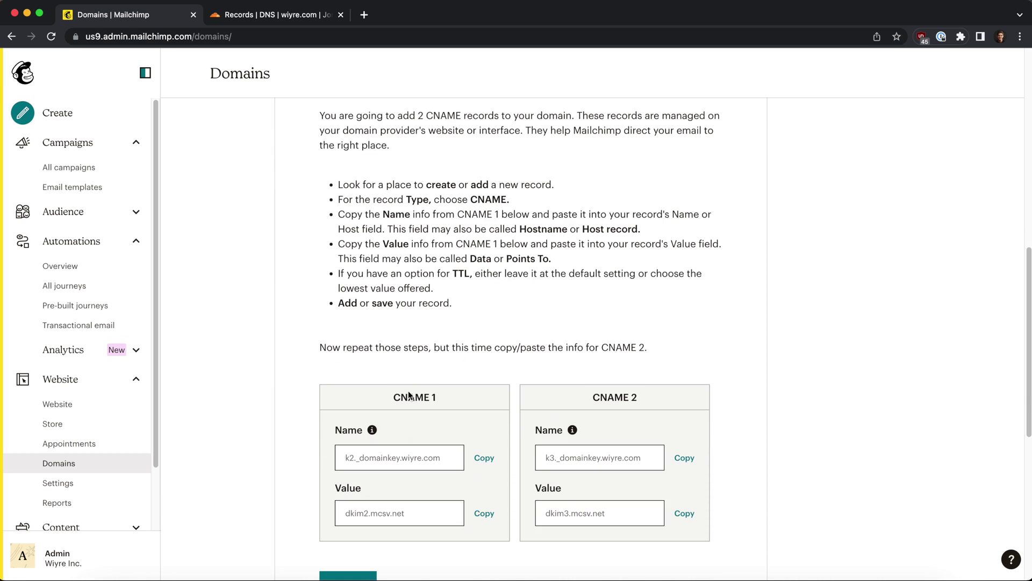
{"action": "double_click", "coordinate": [605, 347]}
{"action": "left_click", "coordinate": [264, 19]}
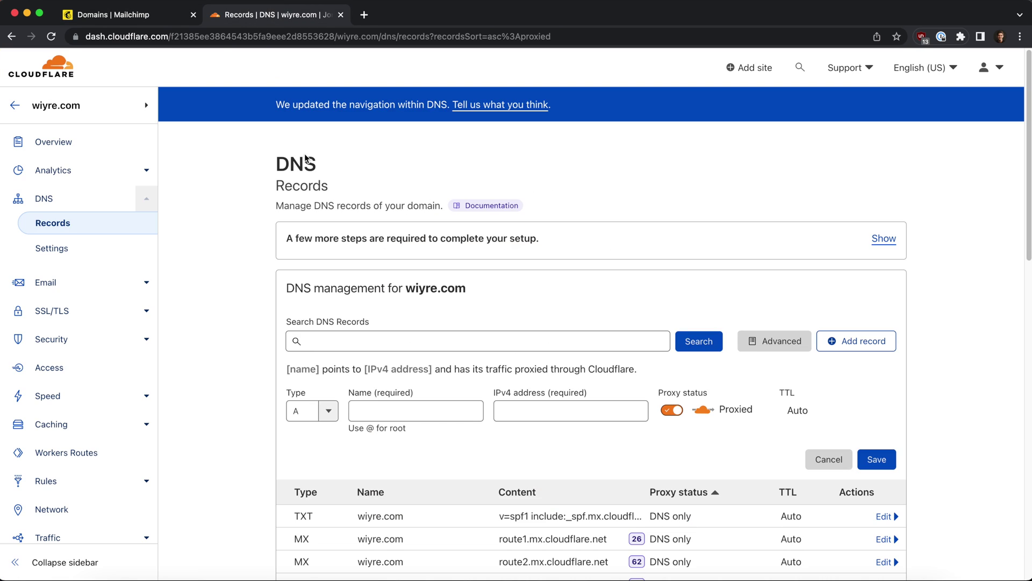
{"action": "left_click", "coordinate": [296, 411]}
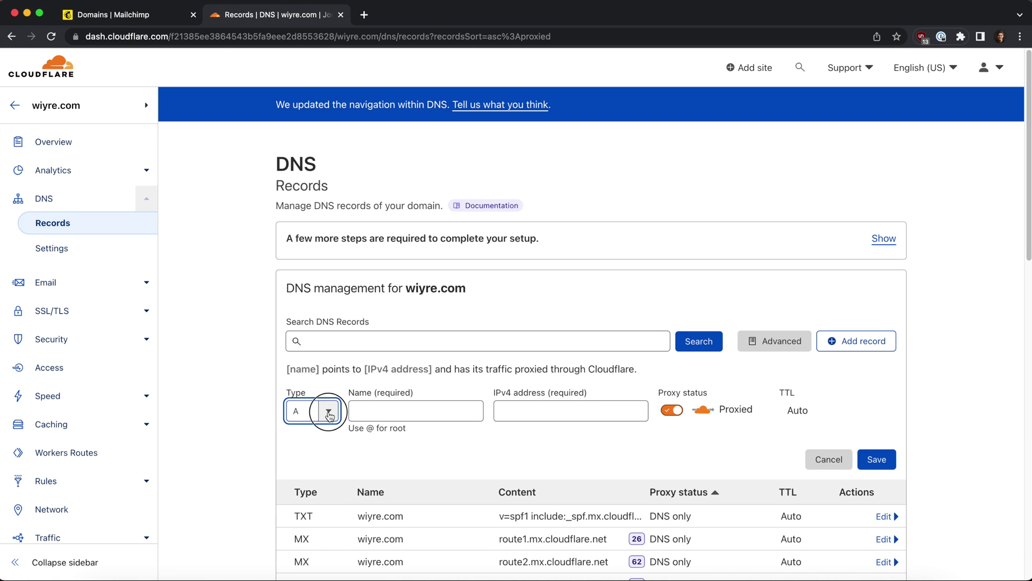
Step: Start a CNAME record named with Mailchimp's CNAME 1 name, k2._domainkey
{"action": "left_click", "coordinate": [328, 411]}
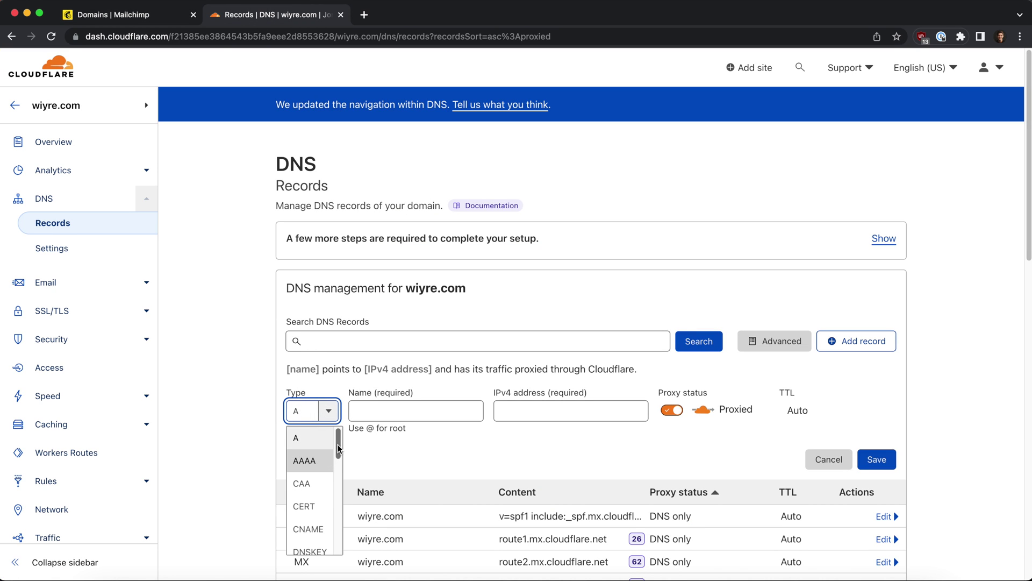
{"action": "left_click_drag", "start_coordinate": [338, 444], "coordinate": [340, 456]}
{"action": "left_click", "coordinate": [308, 500]}
{"action": "left_click", "coordinate": [380, 412]}
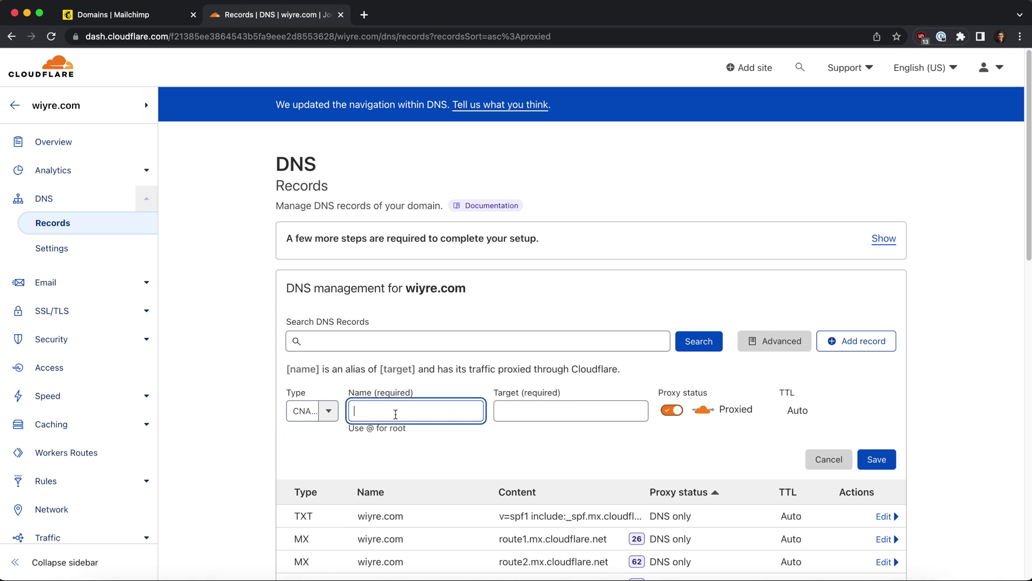
{"action": "key", "text": "ctrl+shift+Tab"}
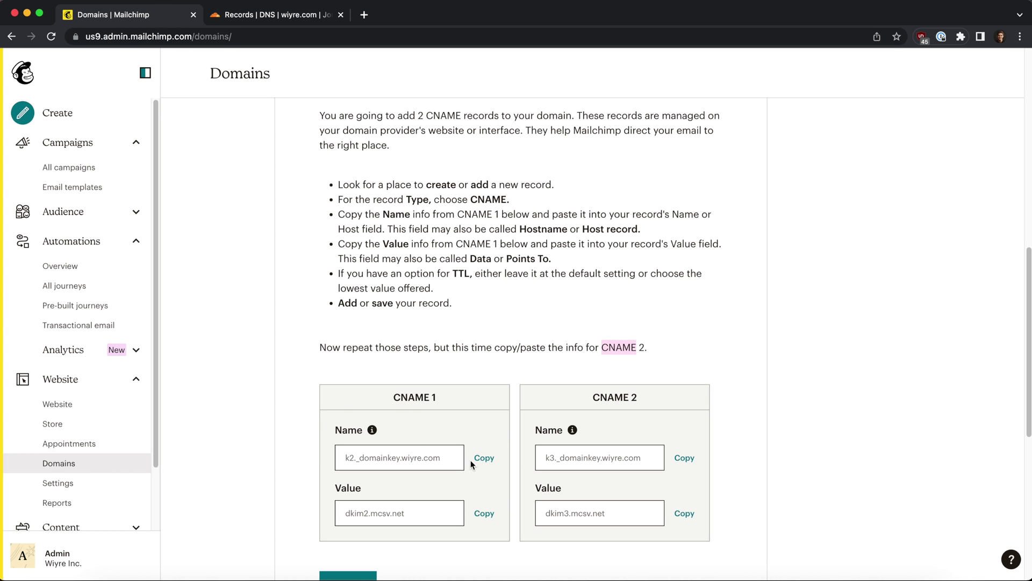
{"action": "left_click", "coordinate": [483, 458]}
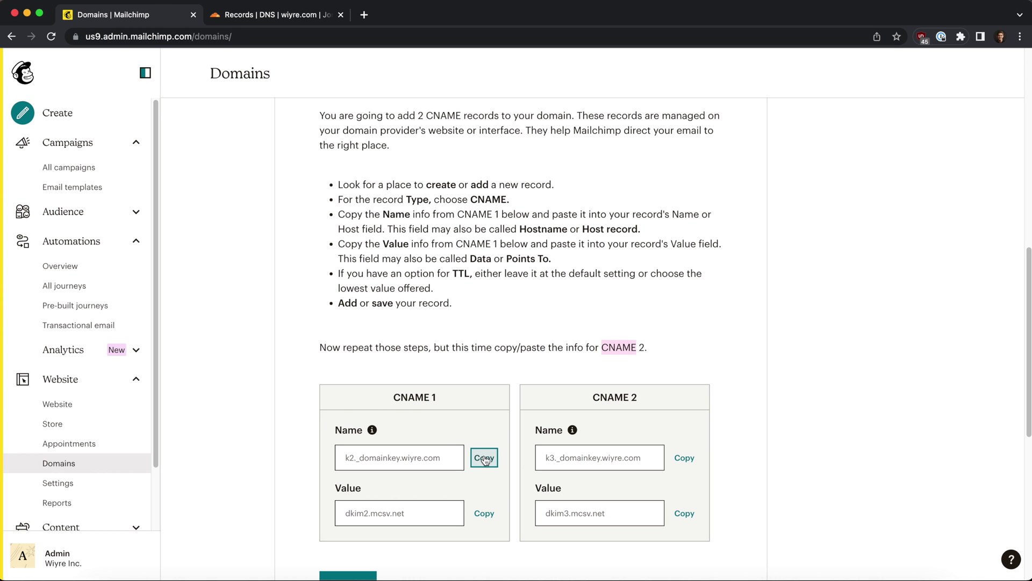
{"action": "left_click", "coordinate": [249, 20]}
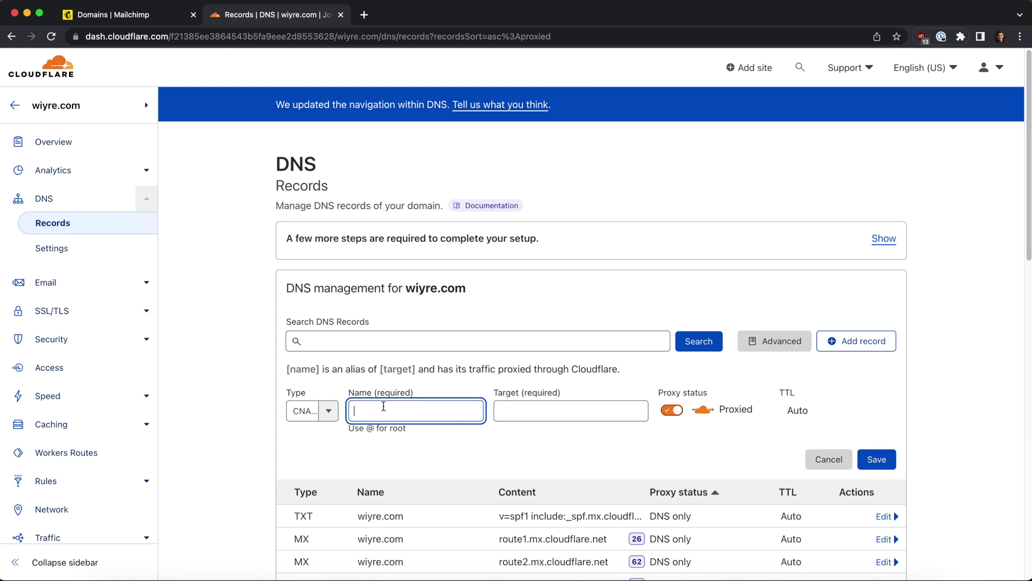
{"action": "key", "text": "super+v"}
Step: Set the target to dkim2.mcsv.net, make it DNS only, and save the record
{"action": "left_click", "coordinate": [150, 11]}
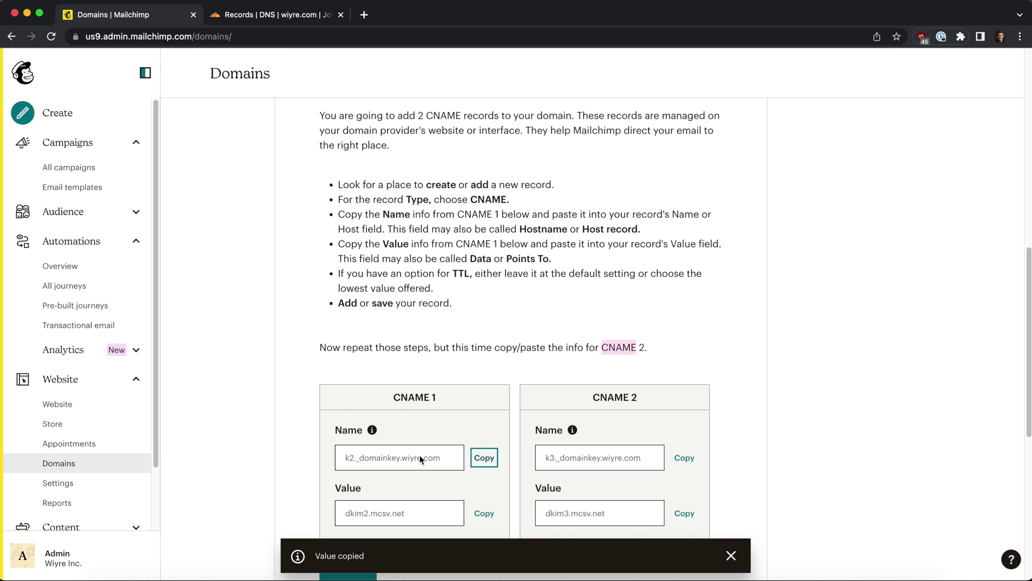
{"action": "left_click", "coordinate": [490, 515]}
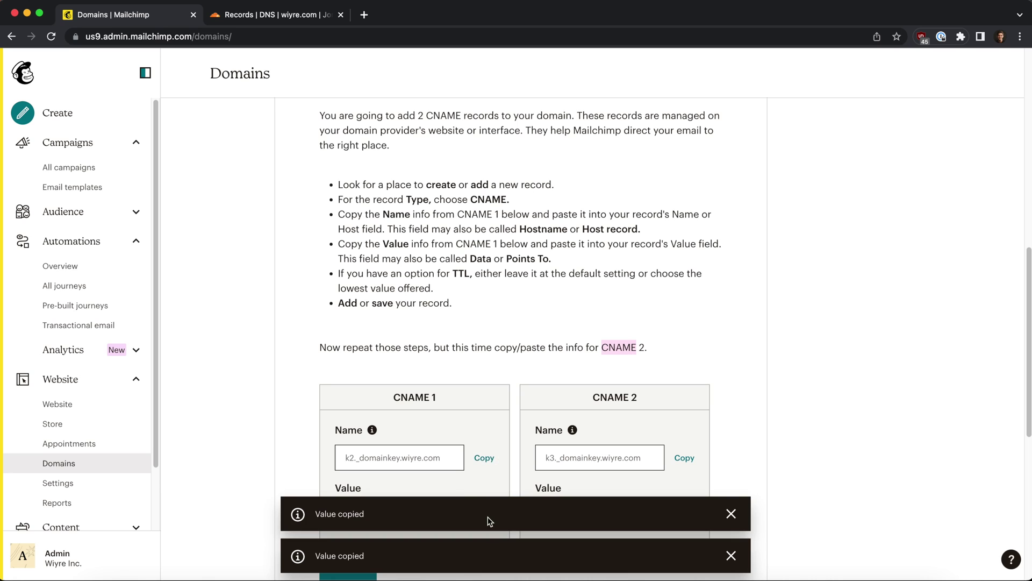
{"action": "left_click", "coordinate": [282, 18]}
{"action": "left_click", "coordinate": [538, 411]}
{"action": "key", "text": "super+v"}
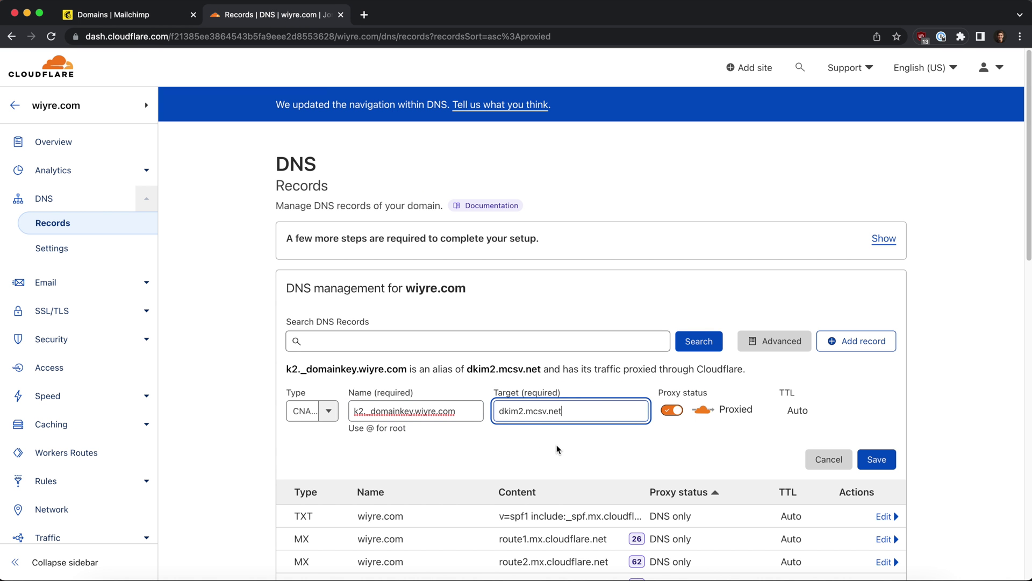
{"action": "left_click", "coordinate": [558, 449]}
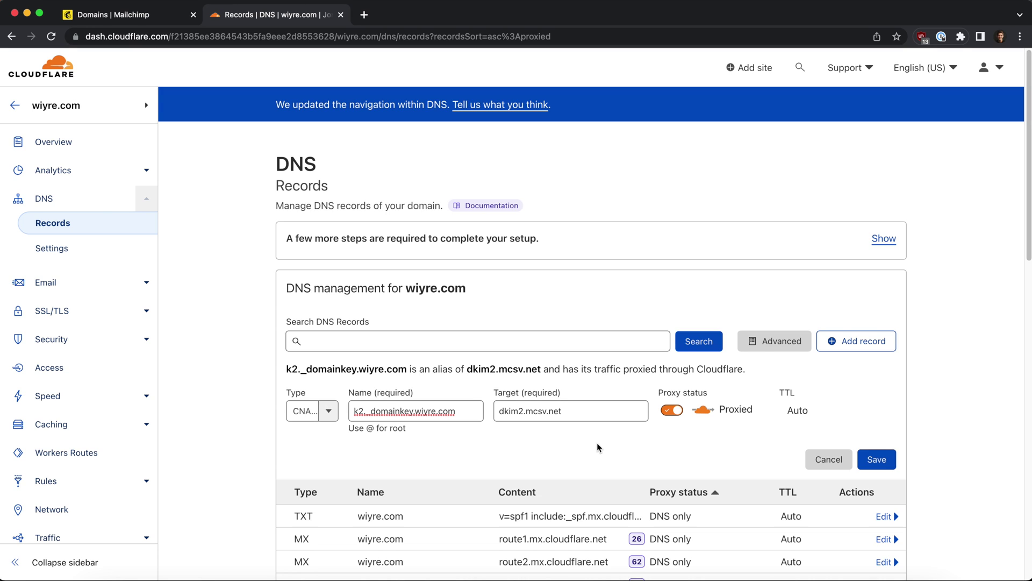
{"action": "left_click", "coordinate": [677, 413]}
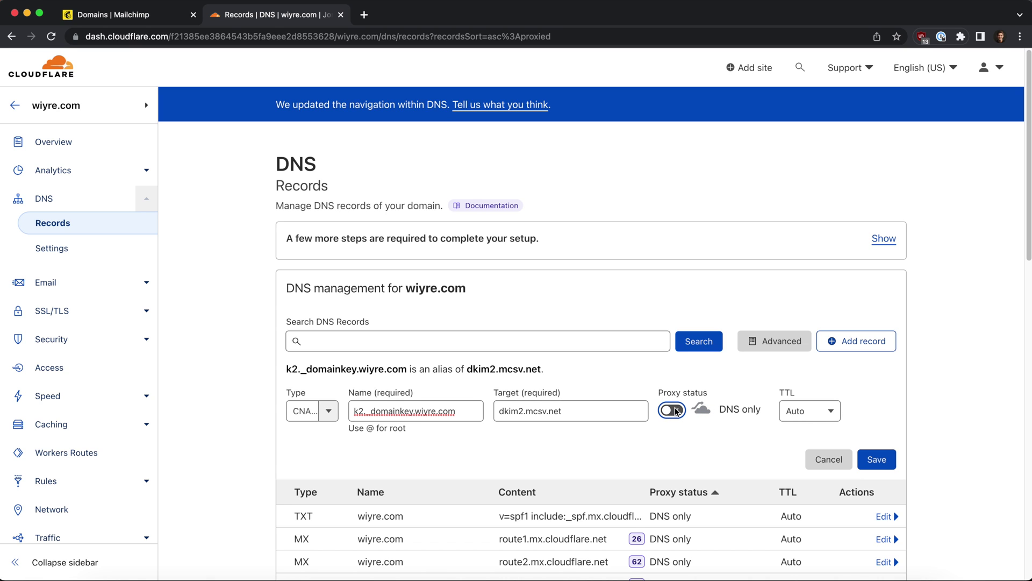
{"action": "left_click", "coordinate": [878, 459]}
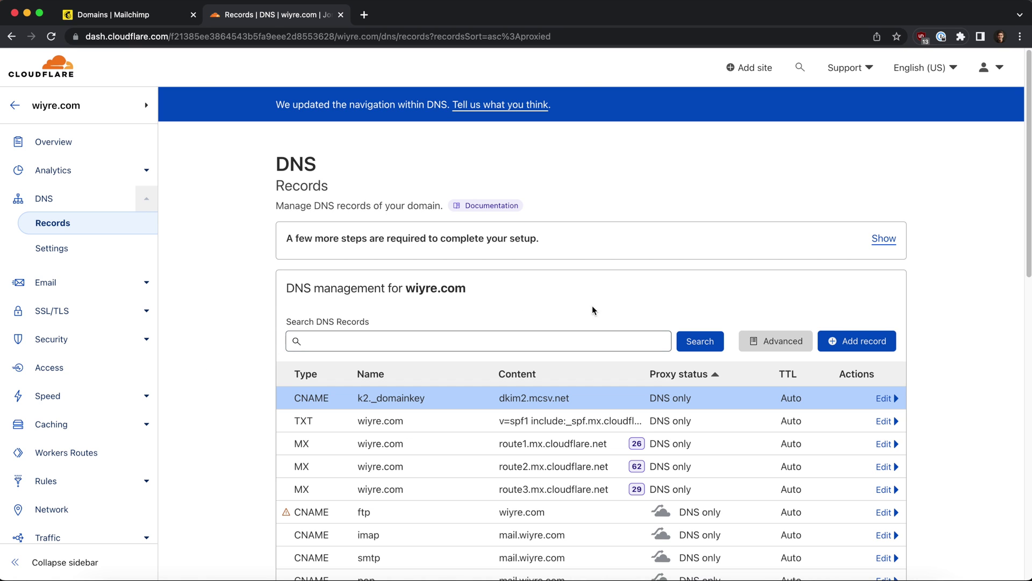
Step: Add a new CNAME record named with Mailchimp's CNAME 2 name, k3._domainkey
{"action": "left_click", "coordinate": [863, 347]}
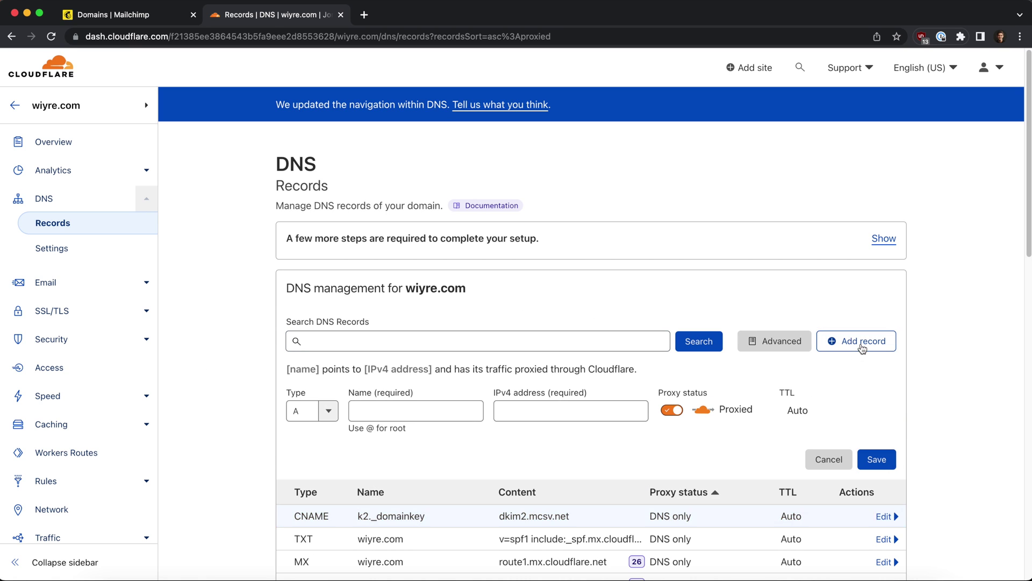
{"action": "left_click", "coordinate": [327, 409]}
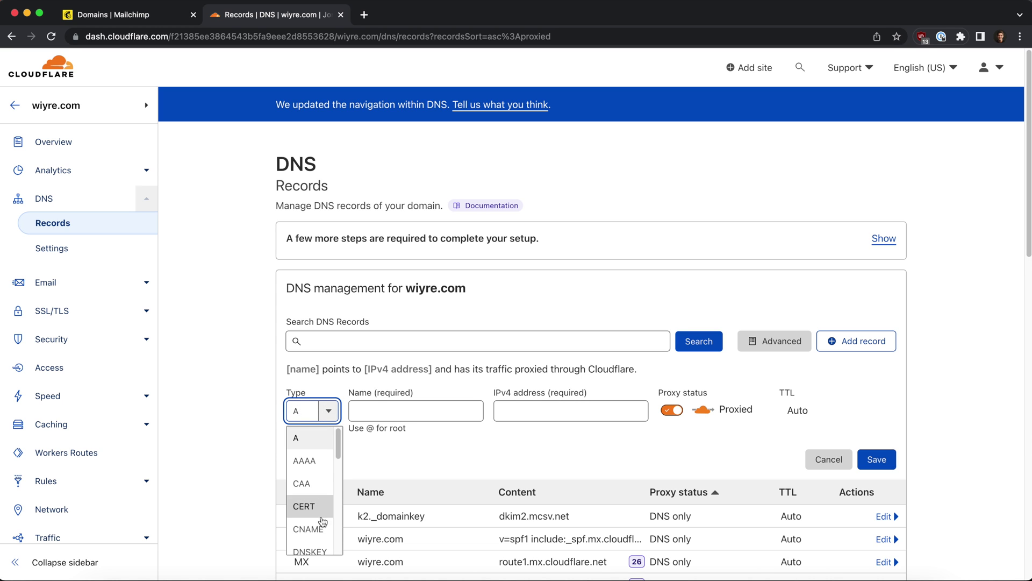
{"action": "left_click", "coordinate": [310, 529]}
{"action": "left_click", "coordinate": [395, 415]}
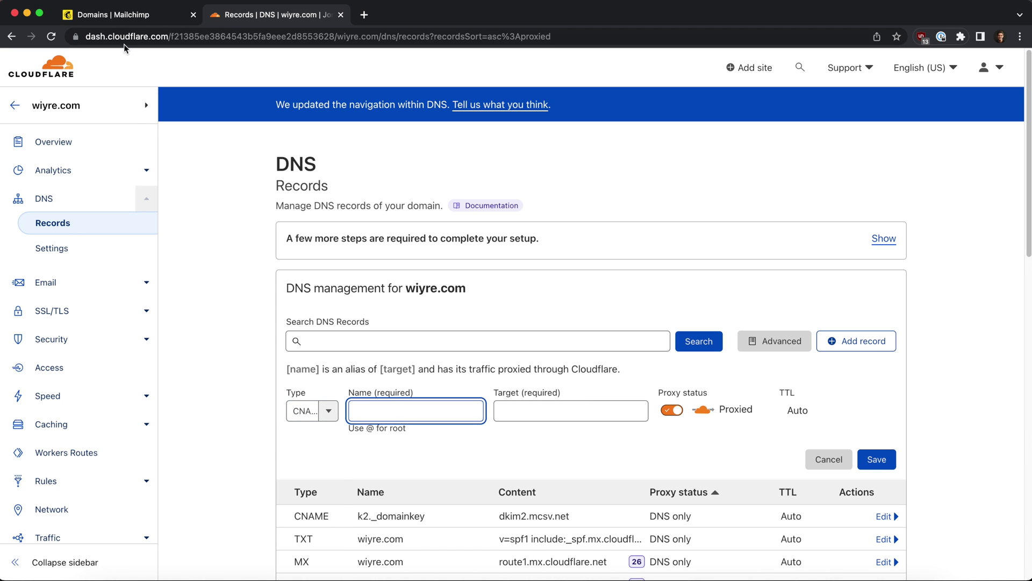
{"action": "left_click", "coordinate": [118, 17]}
{"action": "scroll", "coordinate": [602, 379], "scroll_direction": "down", "scroll_amount": 1}
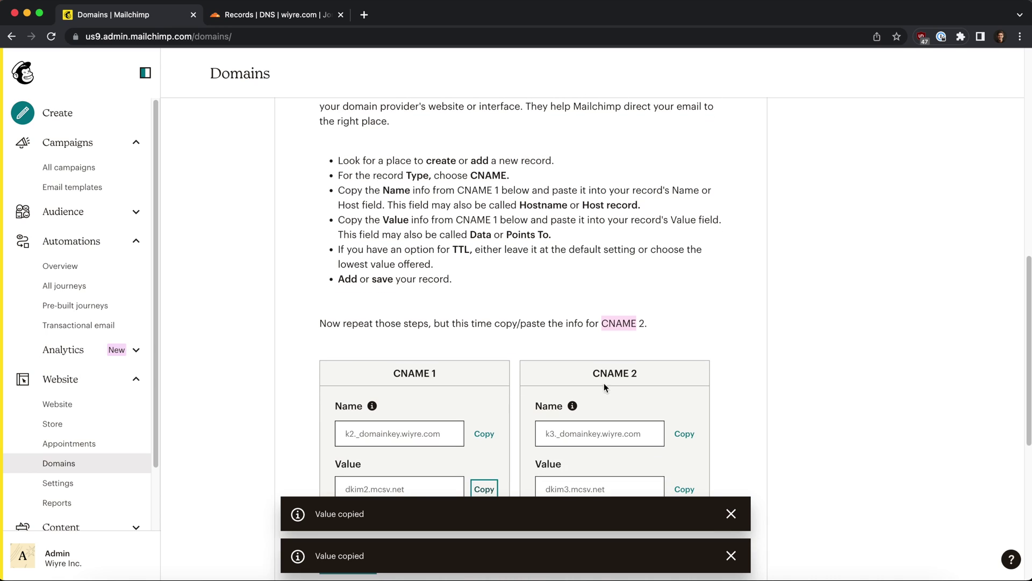
{"action": "left_click", "coordinate": [730, 513]}
{"action": "left_click", "coordinate": [732, 556]}
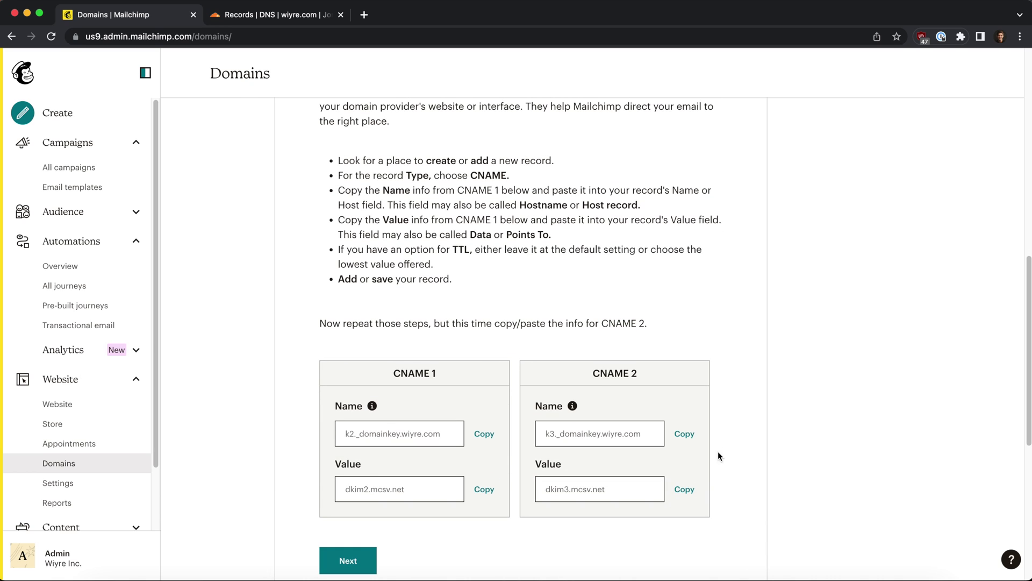
{"action": "left_click", "coordinate": [684, 433]}
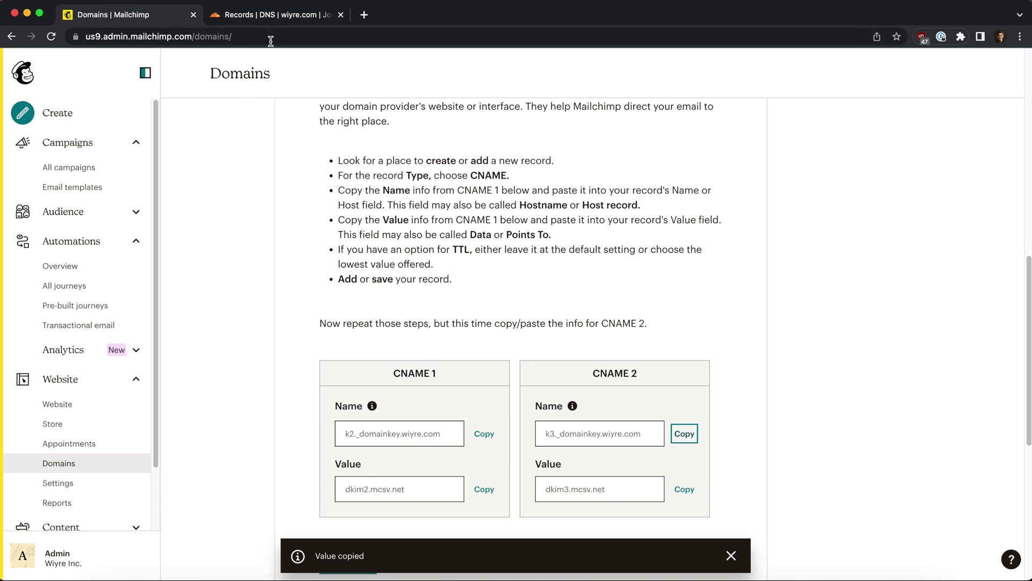
{"action": "left_click", "coordinate": [274, 14]}
{"action": "left_click", "coordinate": [384, 420]}
{"action": "key", "text": "super+v"}
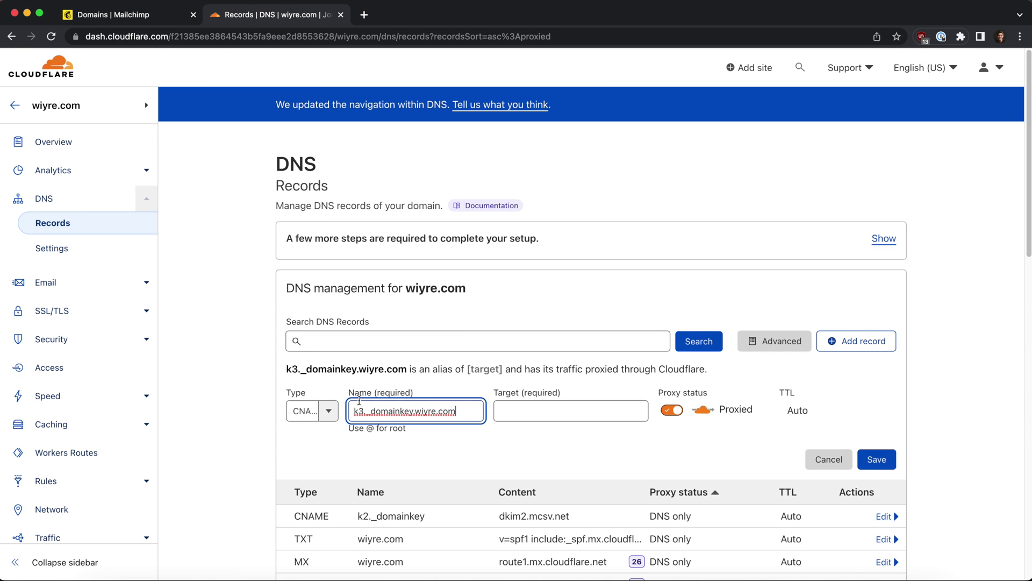
Step: Set the target to dkim3.mcsv.net, turn proxying off, and save the record
{"action": "left_click", "coordinate": [150, 16]}
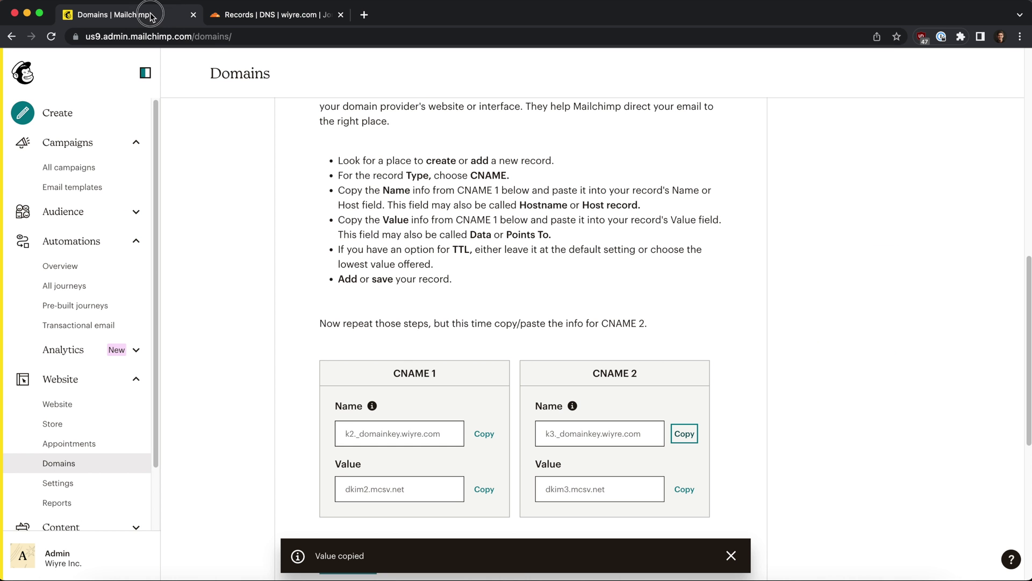
{"action": "left_click", "coordinate": [683, 492]}
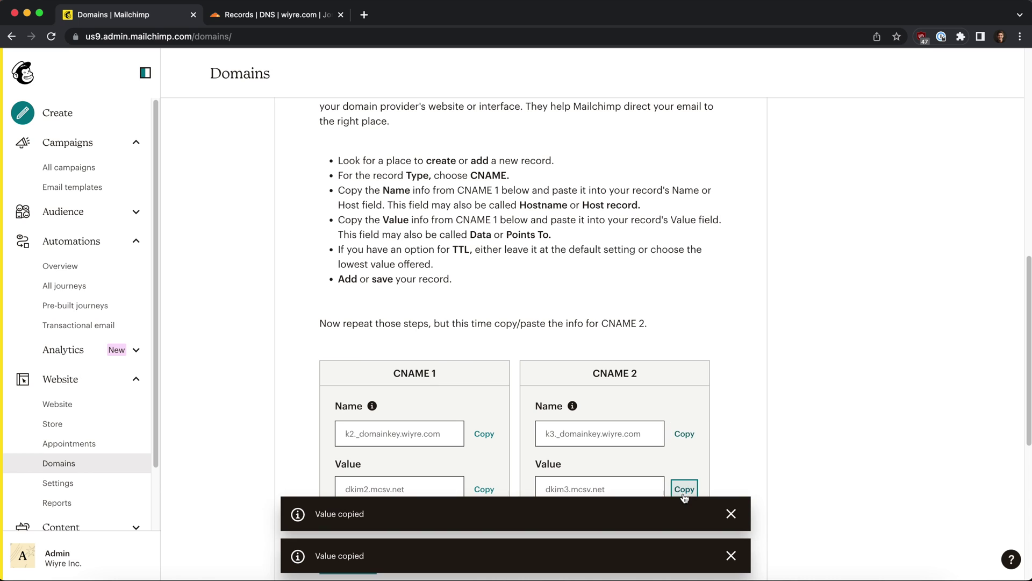
{"action": "left_click", "coordinate": [259, 16]}
{"action": "left_click", "coordinate": [536, 415]}
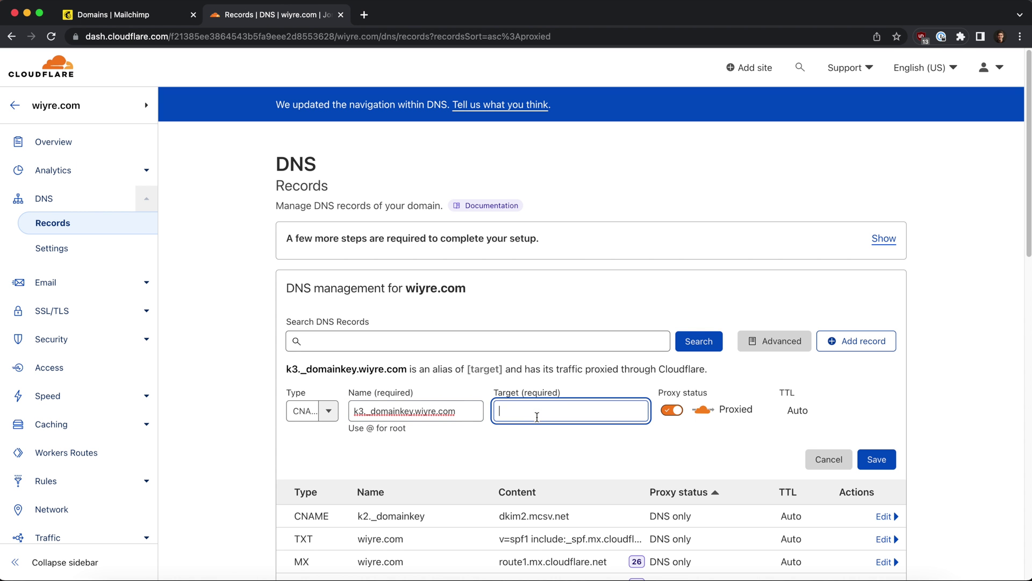
{"action": "key", "text": "super+v"}
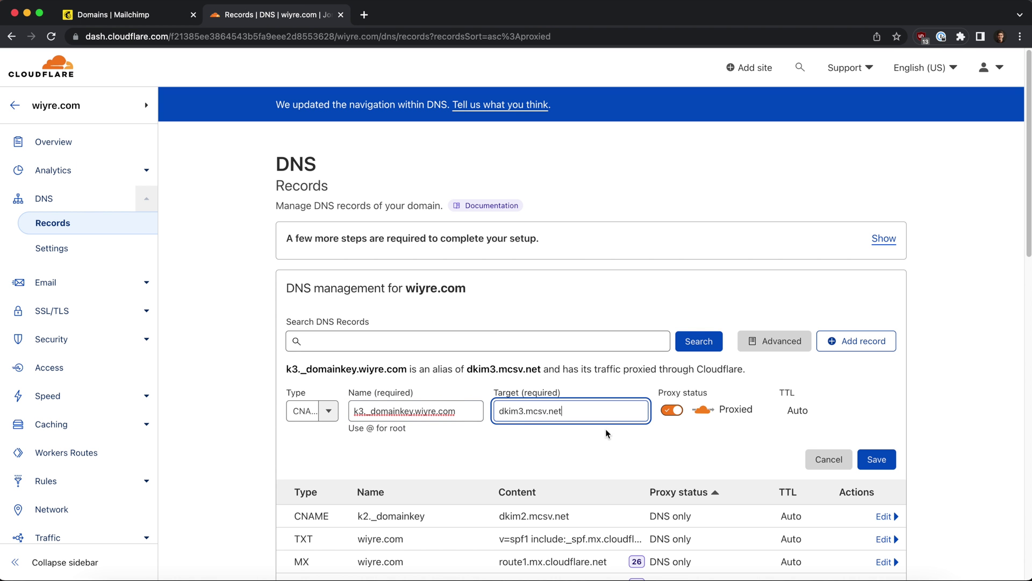
{"action": "left_click", "coordinate": [676, 415]}
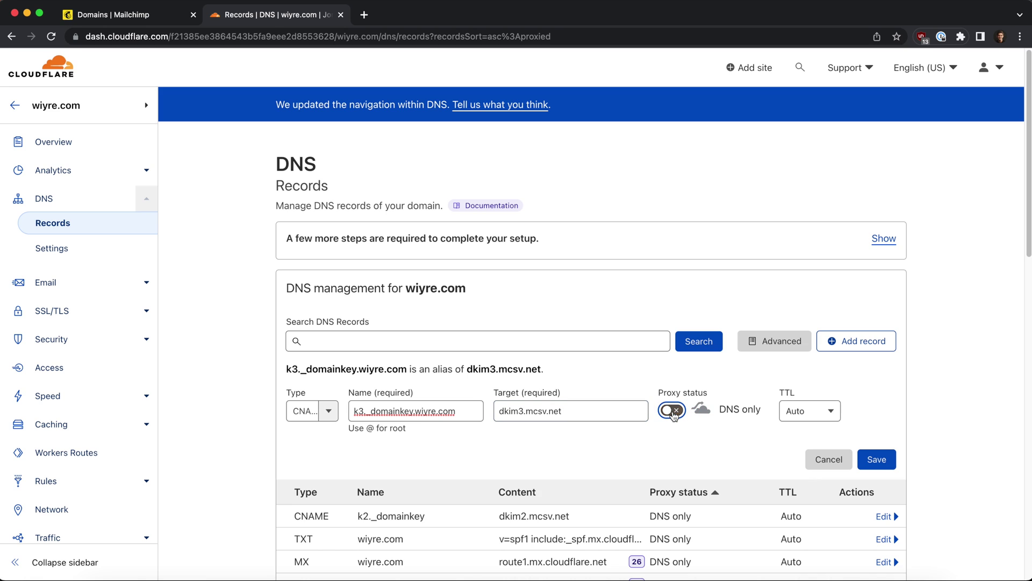
{"action": "left_click", "coordinate": [886, 463]}
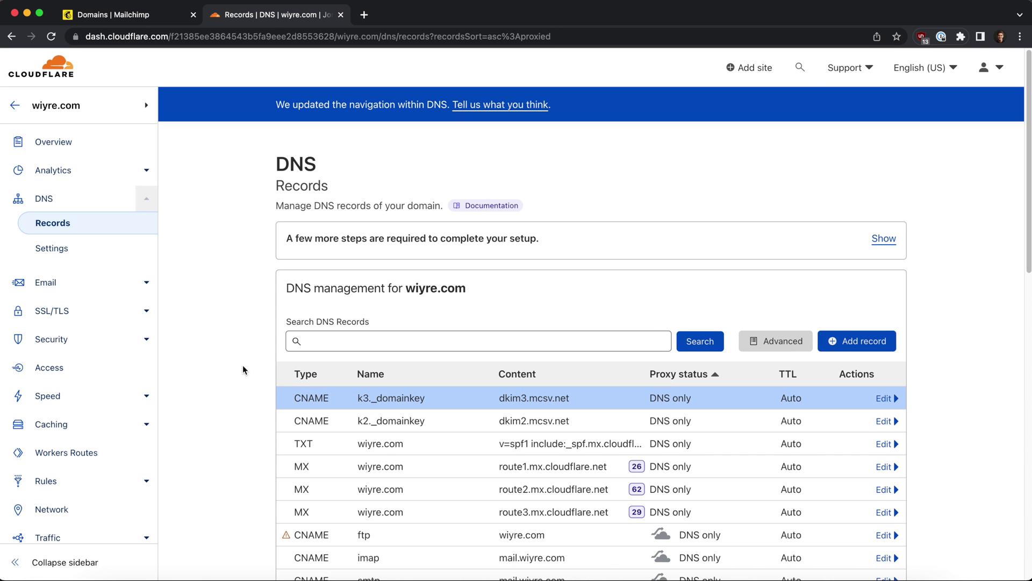
{"action": "left_click_drag", "start_coordinate": [289, 399], "coordinate": [889, 418]}
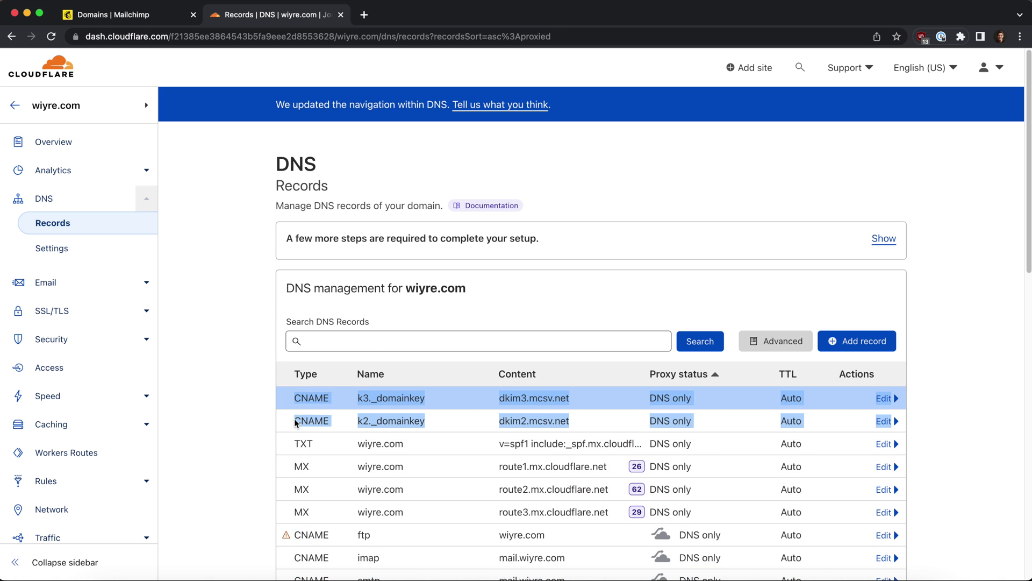
{"action": "left_click", "coordinate": [185, 361]}
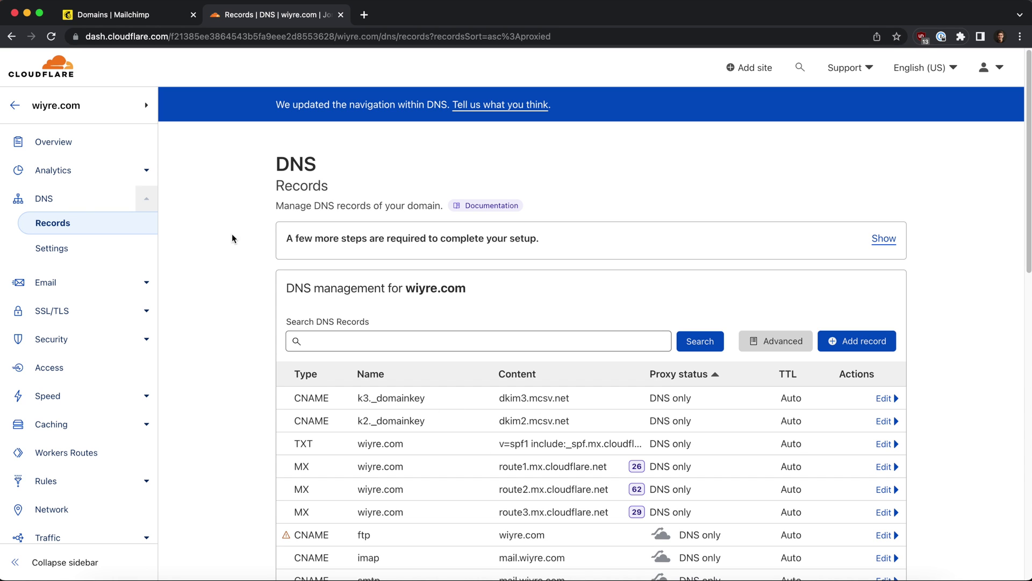
{"action": "left_click", "coordinate": [106, 22]}
Step: Confirm the CNAMEs are created to reach step 4, glance at Cloudflare, then return
{"action": "scroll", "coordinate": [341, 331], "scroll_direction": "down", "scroll_amount": 5}
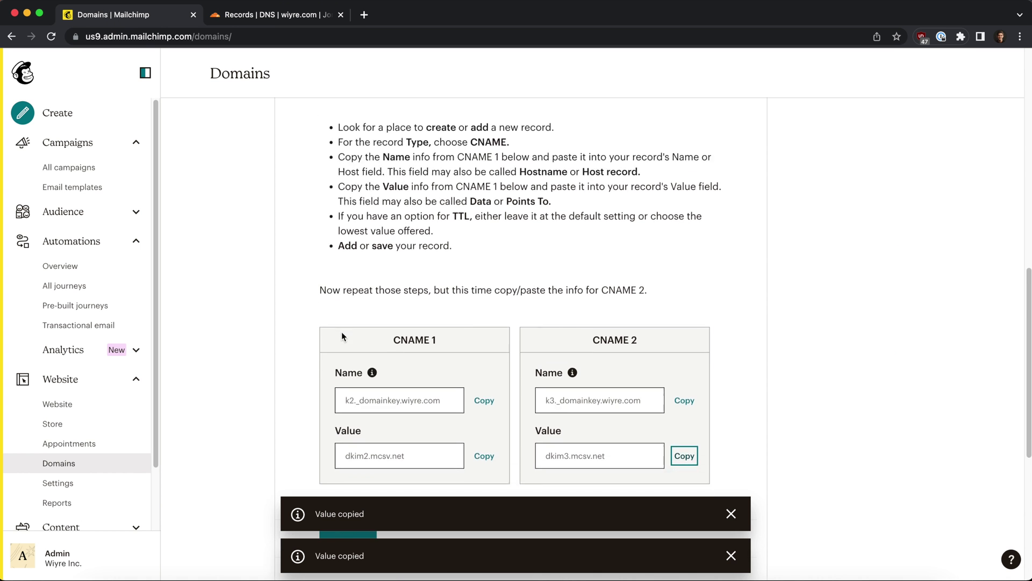
{"action": "left_click", "coordinate": [350, 350]}
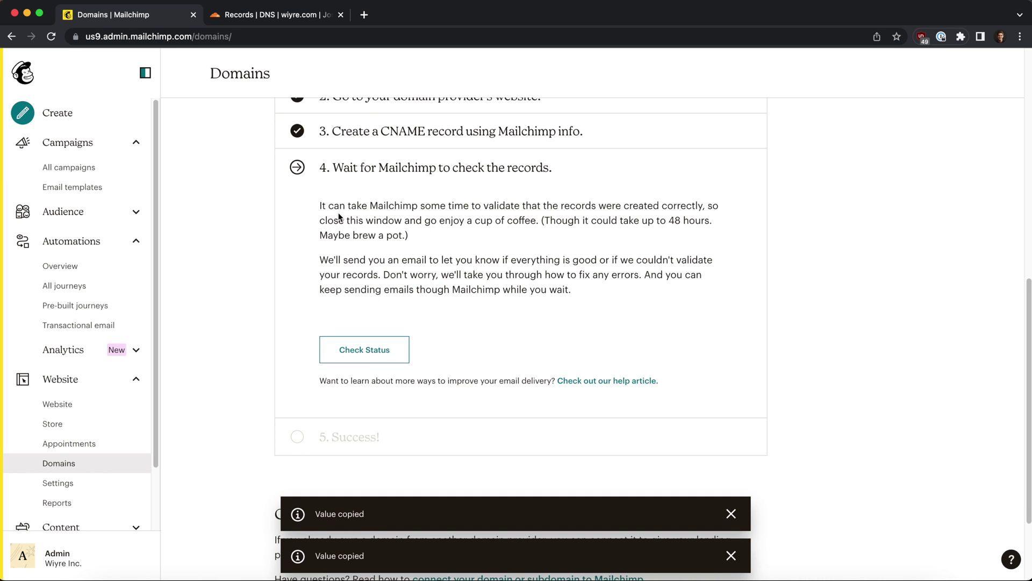
{"action": "scroll", "coordinate": [339, 216], "scroll_direction": "up", "scroll_amount": 1}
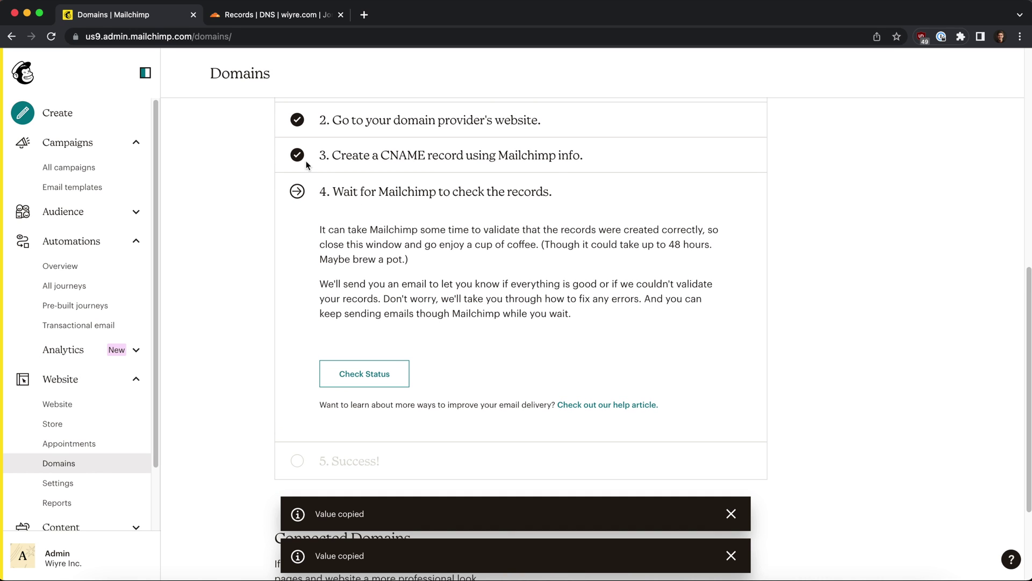
{"action": "left_click", "coordinate": [267, 16]}
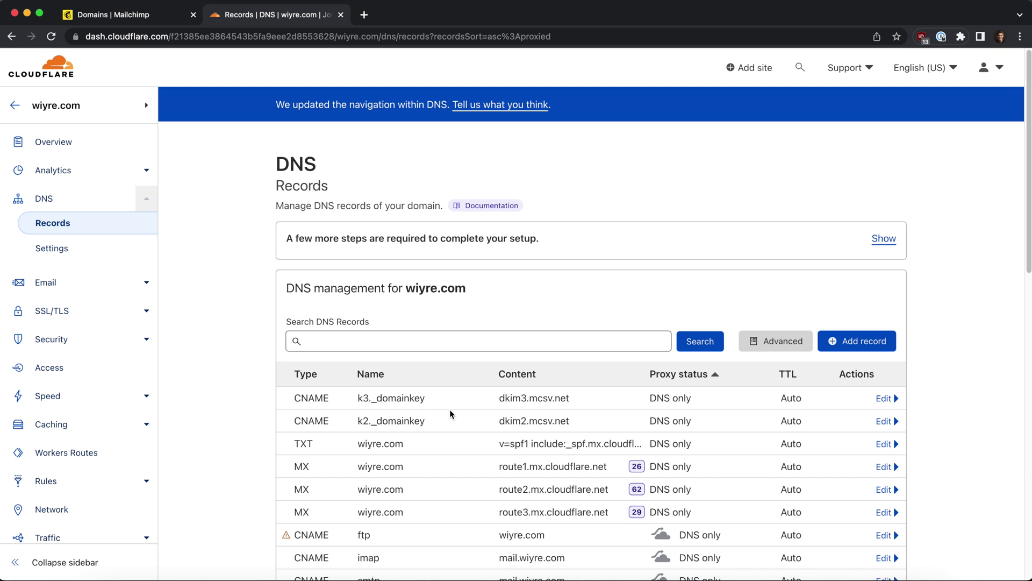
{"action": "left_click", "coordinate": [122, 18]}
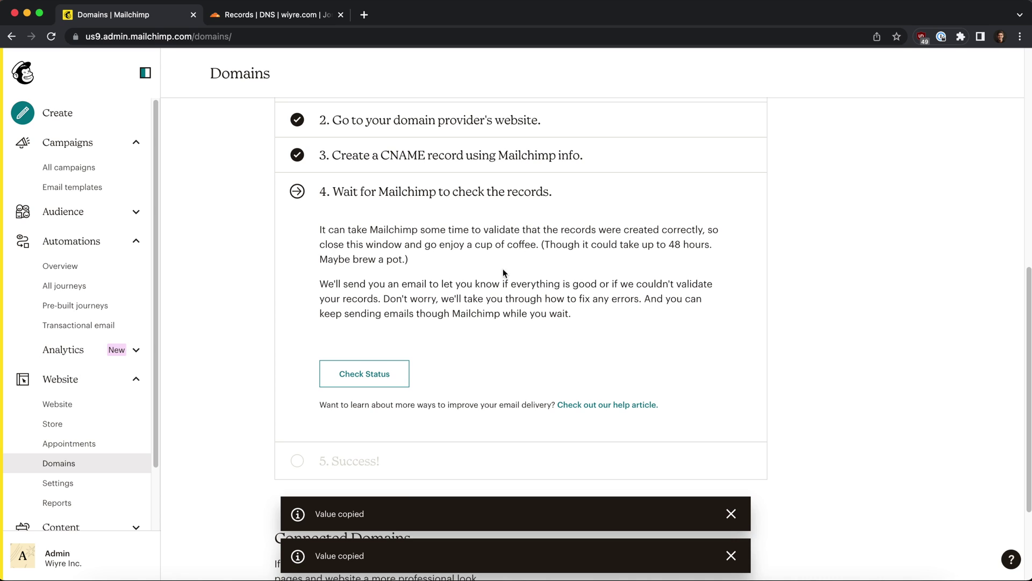
Step: Check the records status, clearing the not-yet-validated message, until step 5 Success appears
{"action": "left_click", "coordinate": [363, 375]}
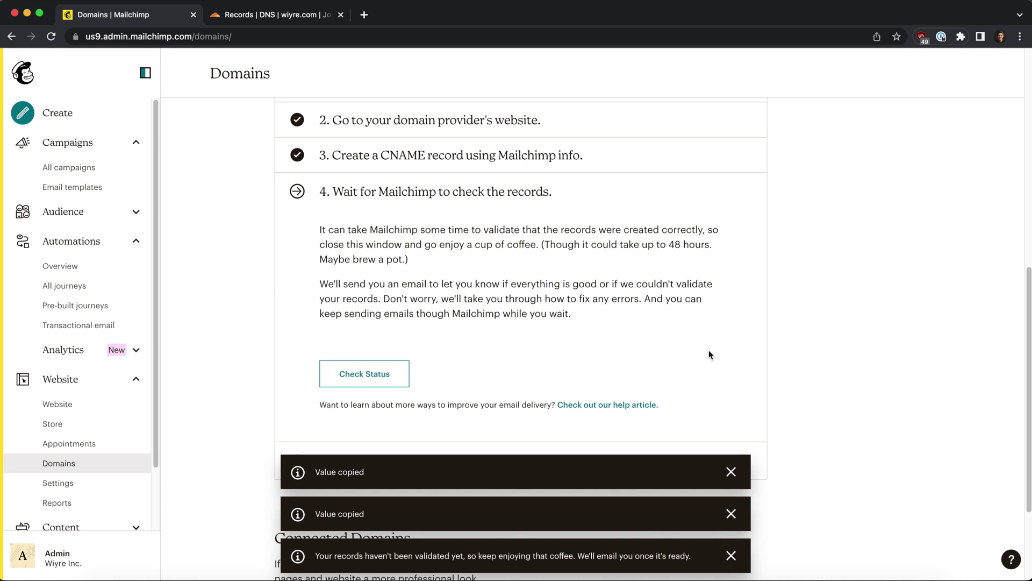
{"action": "scroll", "coordinate": [709, 355], "scroll_direction": "down", "scroll_amount": 1}
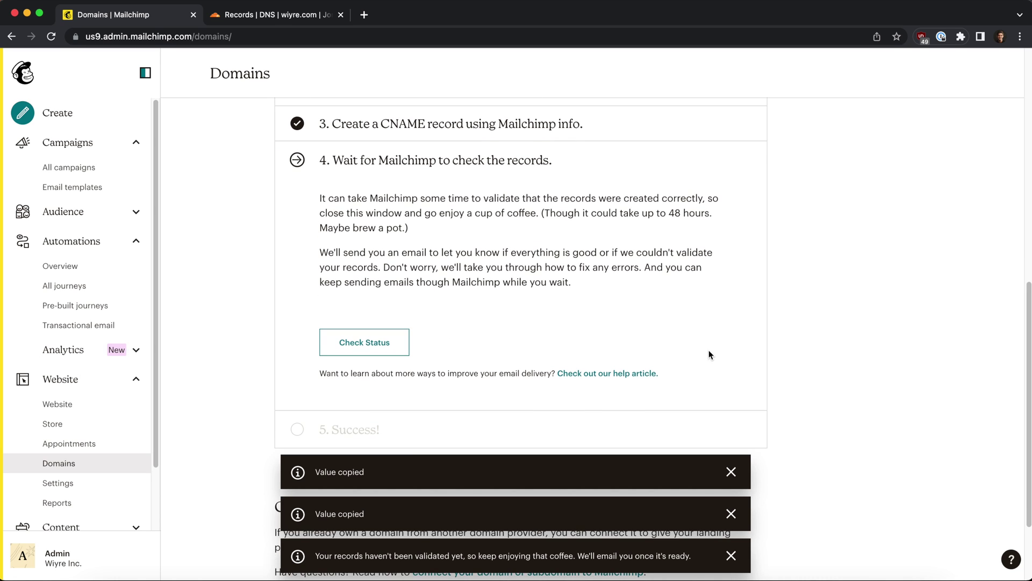
{"action": "left_click_drag", "start_coordinate": [317, 557], "coordinate": [461, 557]}
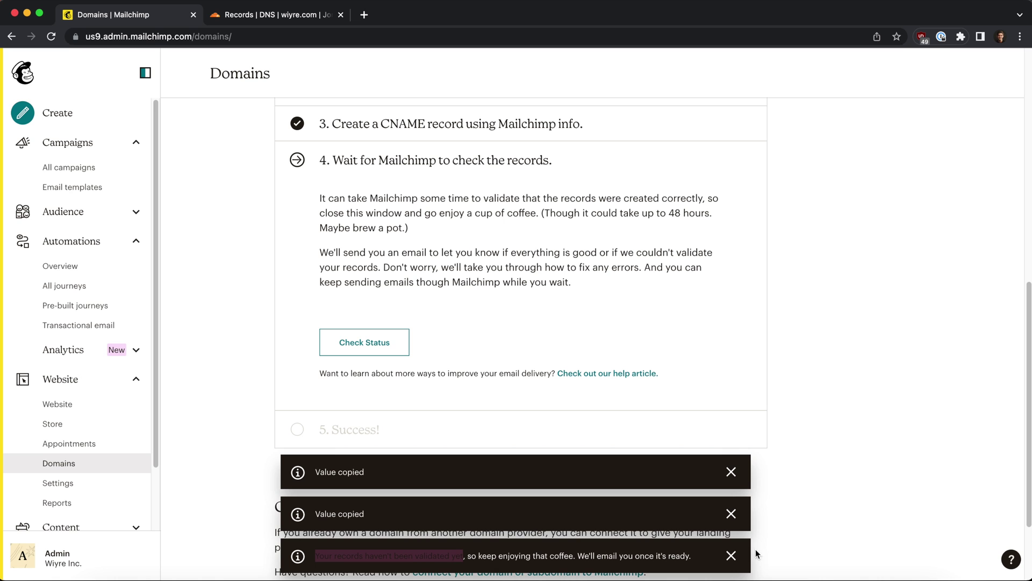
{"action": "left_click", "coordinate": [688, 558]}
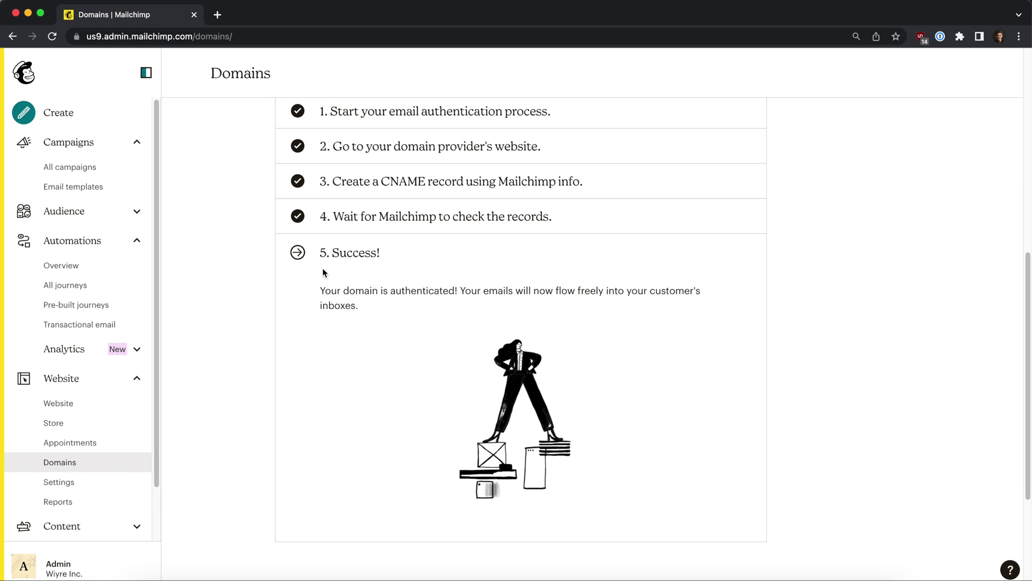
{"action": "scroll", "coordinate": [309, 323], "scroll_direction": "up", "scroll_amount": 3}
{"action": "scroll", "coordinate": [310, 332], "scroll_direction": "up", "scroll_amount": 4}
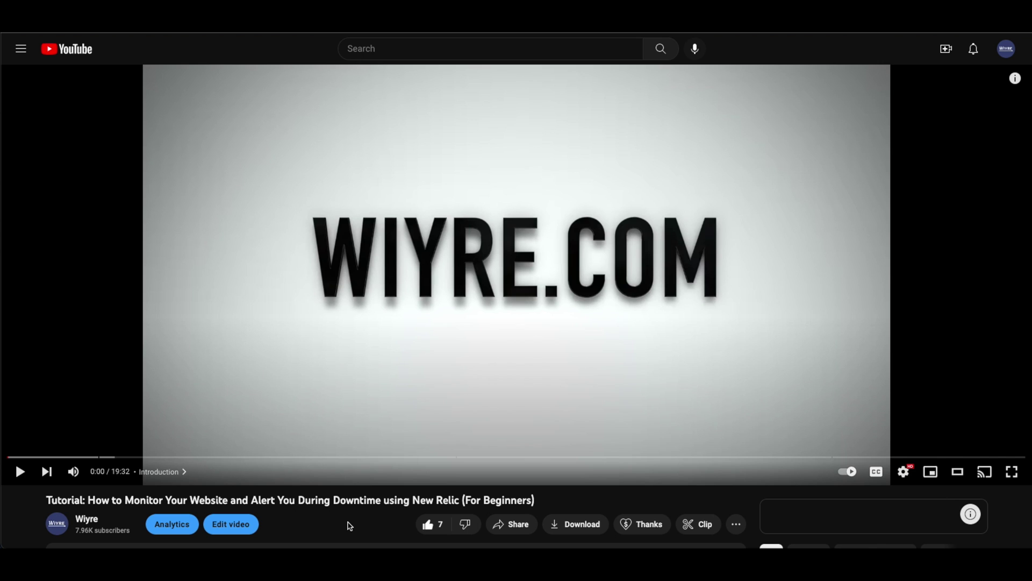
Step: Open Super Thanks for Wiyre and slide the amount from $1.00 to $500.00
{"action": "left_click", "coordinate": [639, 529]}
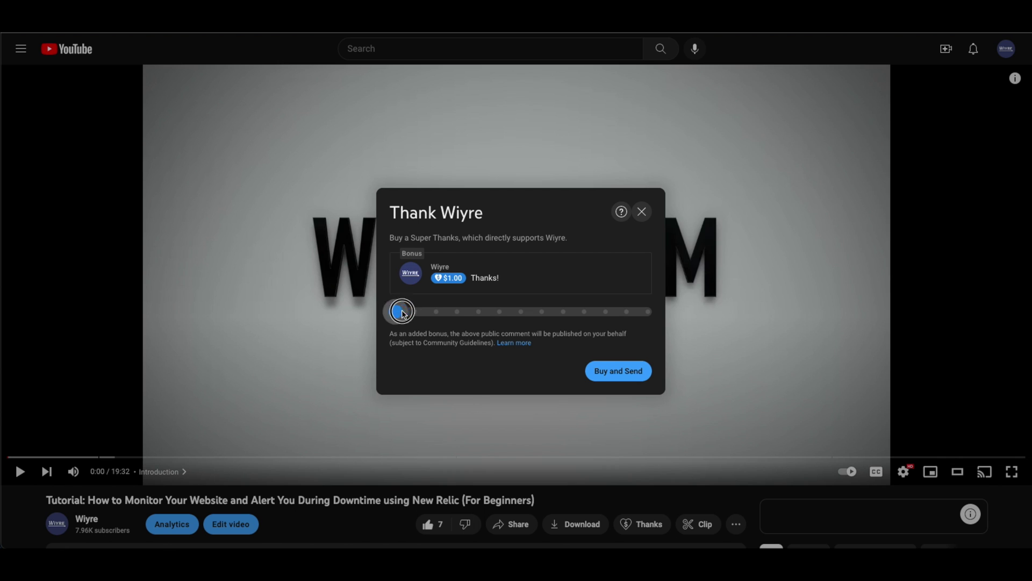
{"action": "left_click_drag", "start_coordinate": [396, 314], "coordinate": [661, 309]}
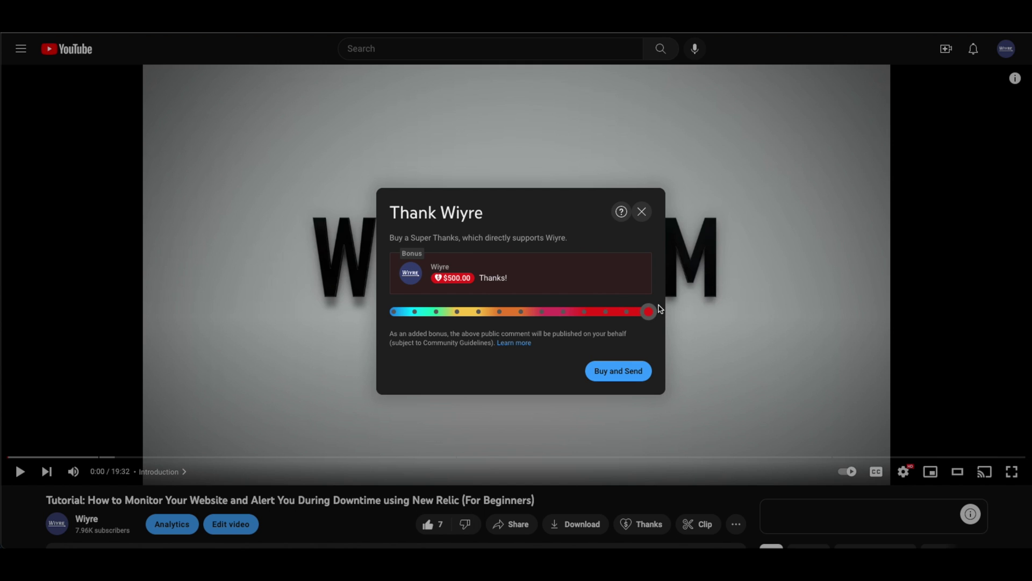